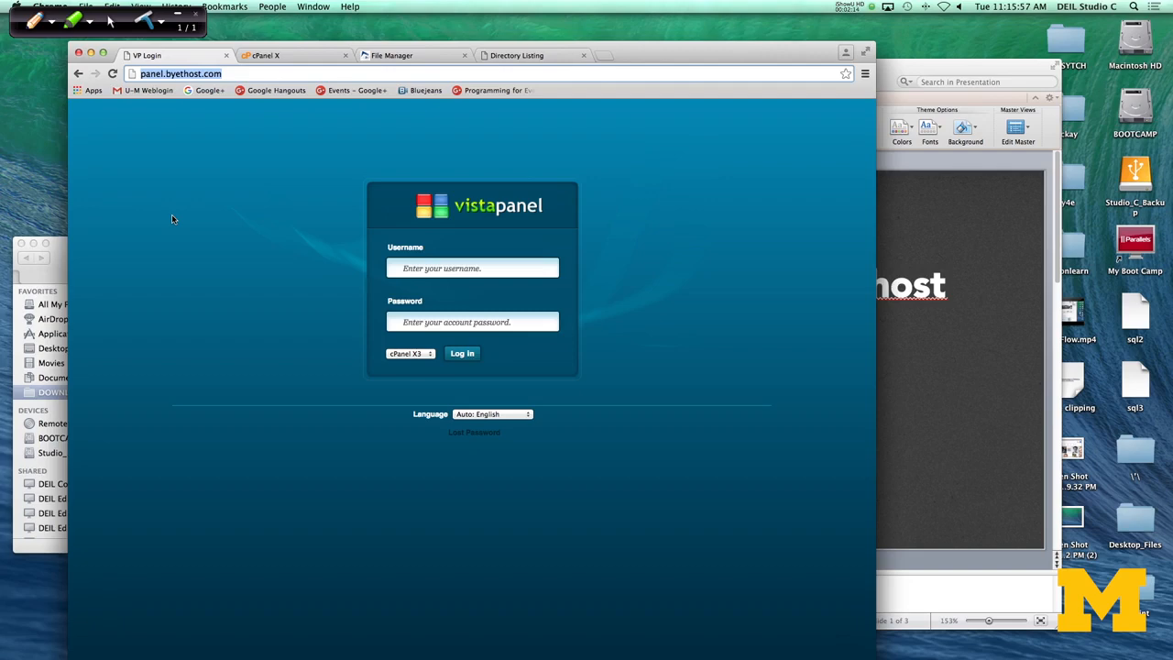
Step: Open the Online File Manager from the hosting control panel and go into the htdocs folder
click(509, 55)
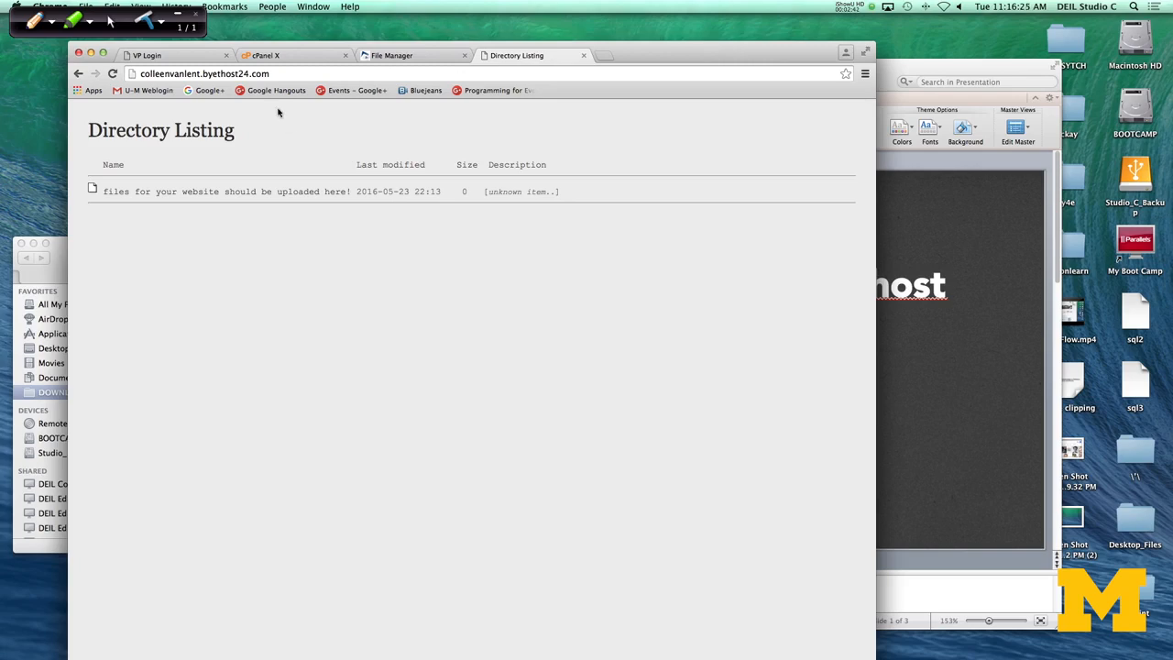
click(180, 57)
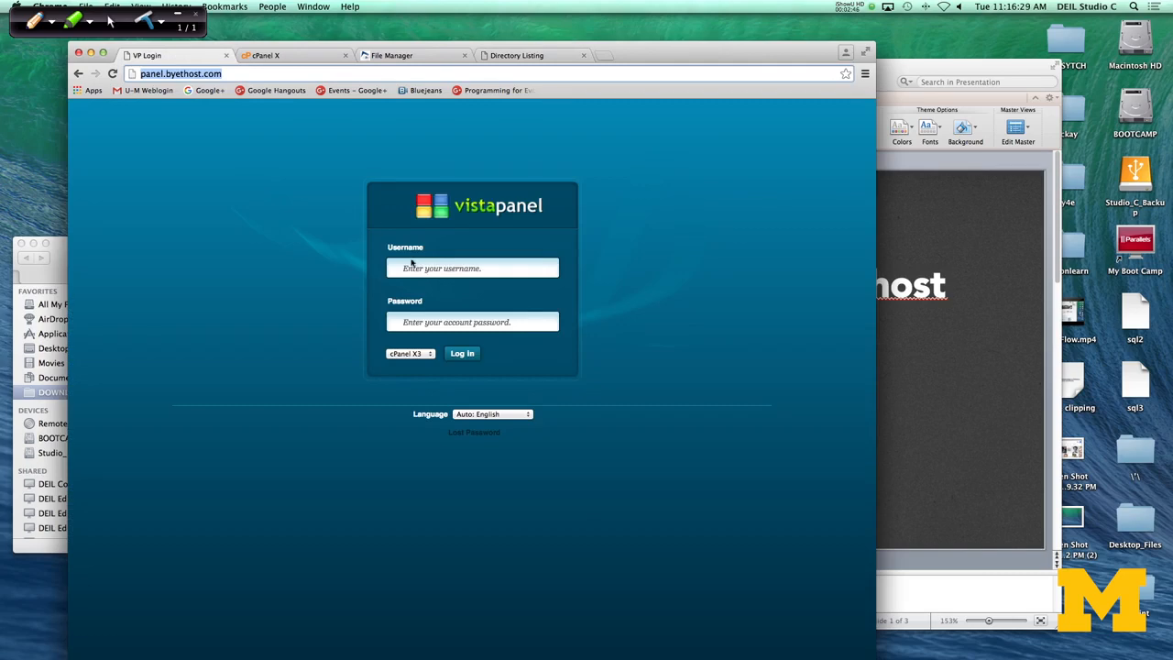
click(267, 56)
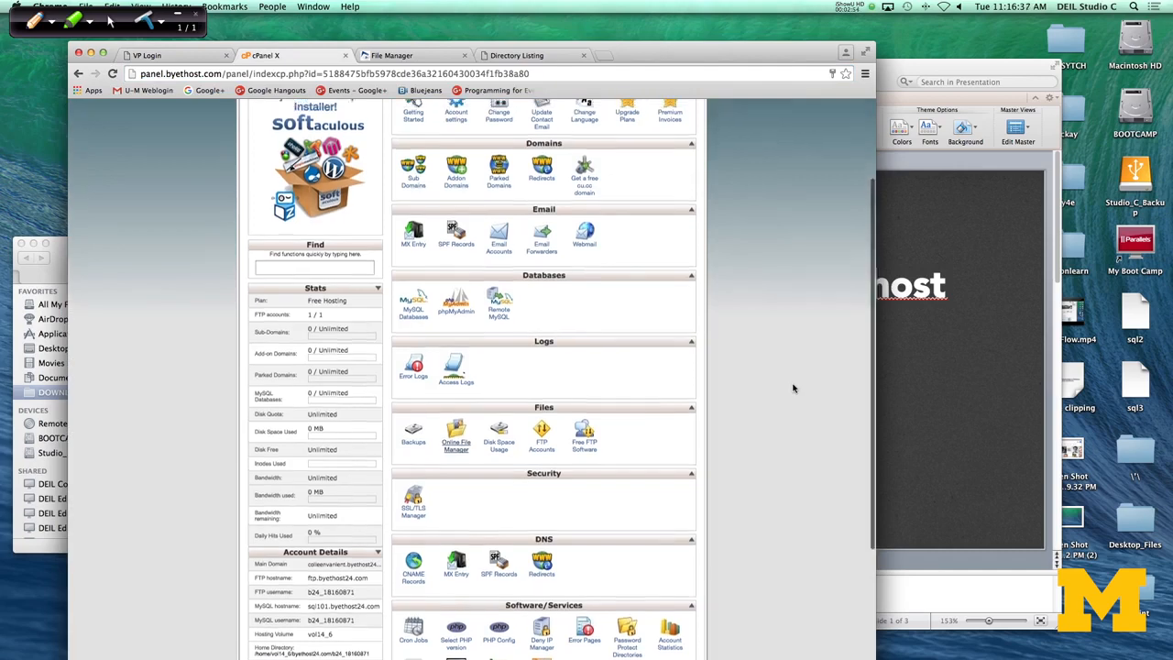
scroll(794, 388, up, 5)
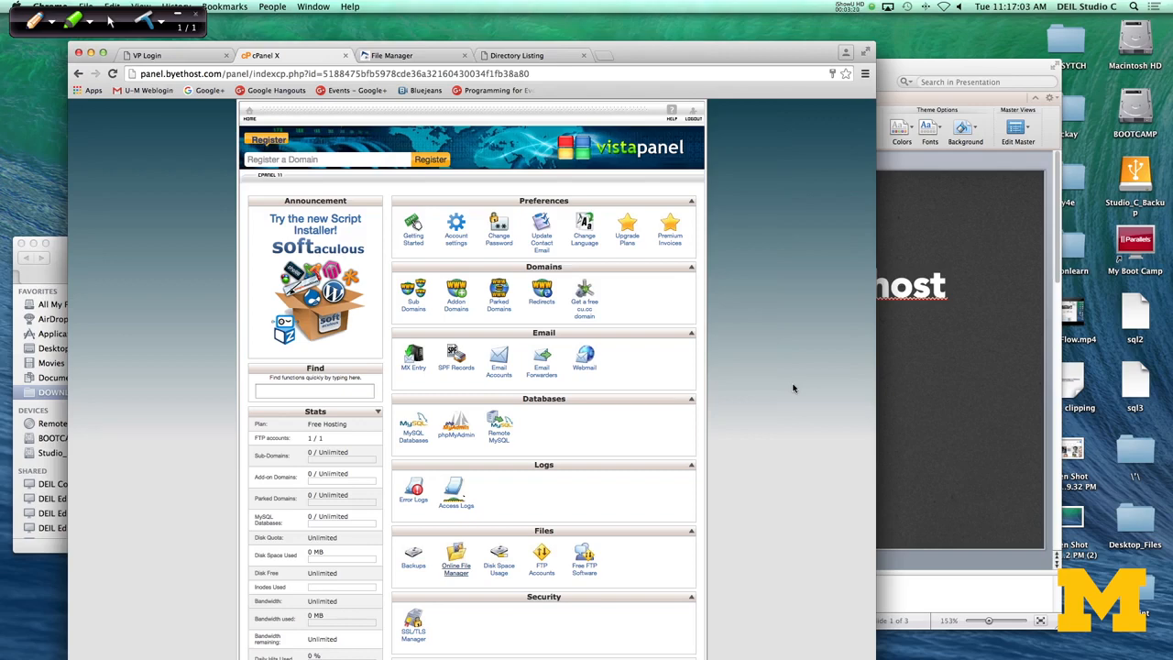
scroll(794, 388, down, 3)
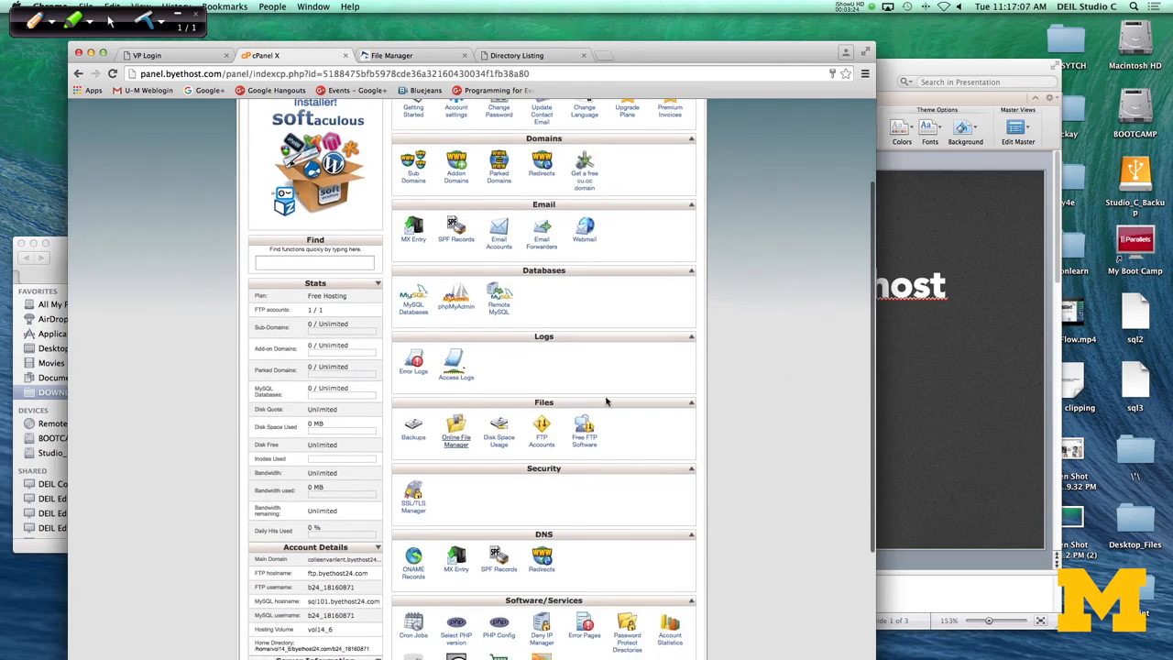
click(458, 446)
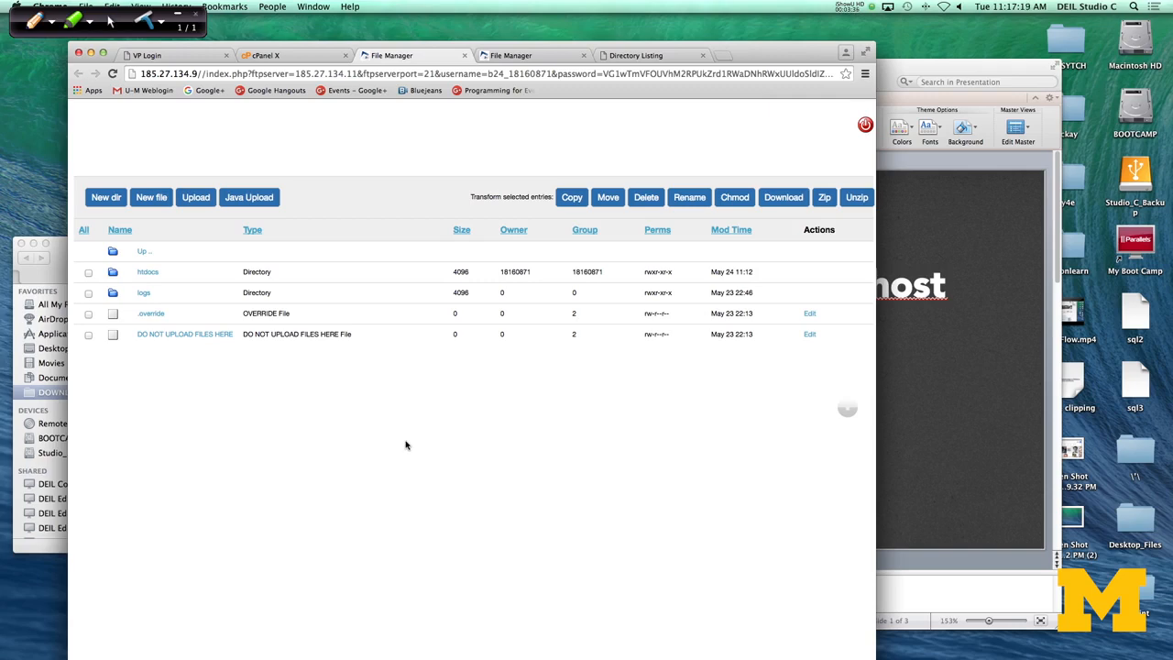
click(153, 274)
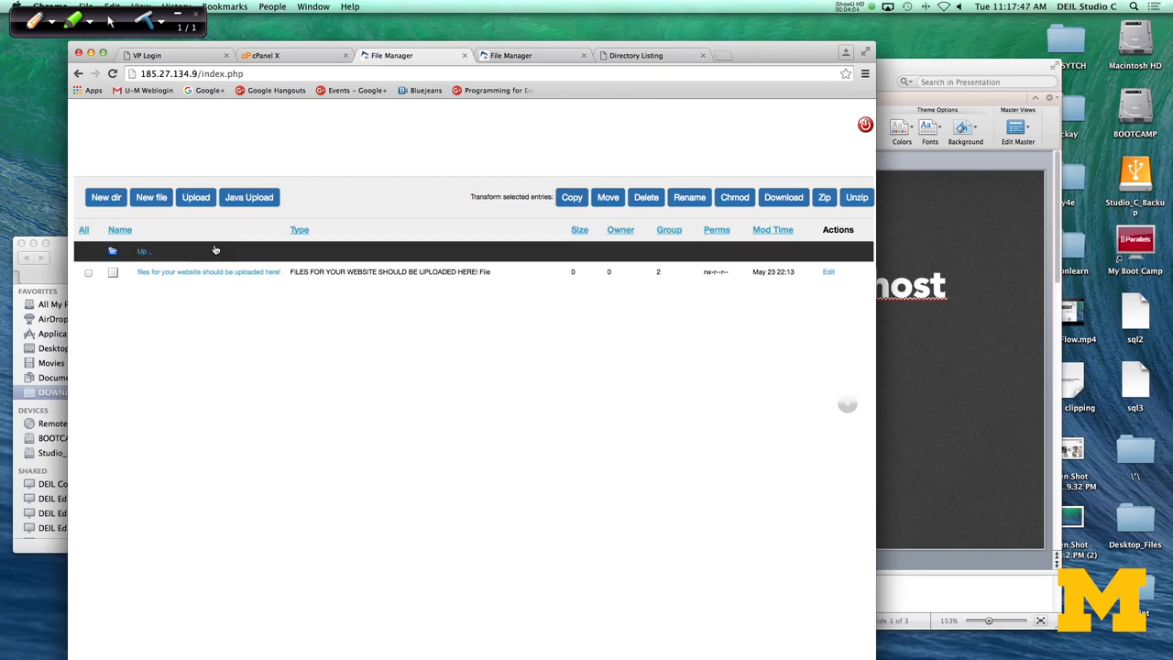
Step: Upload index.html from the local fontAwesome folder to the /htdocs directory on the server
click(197, 200)
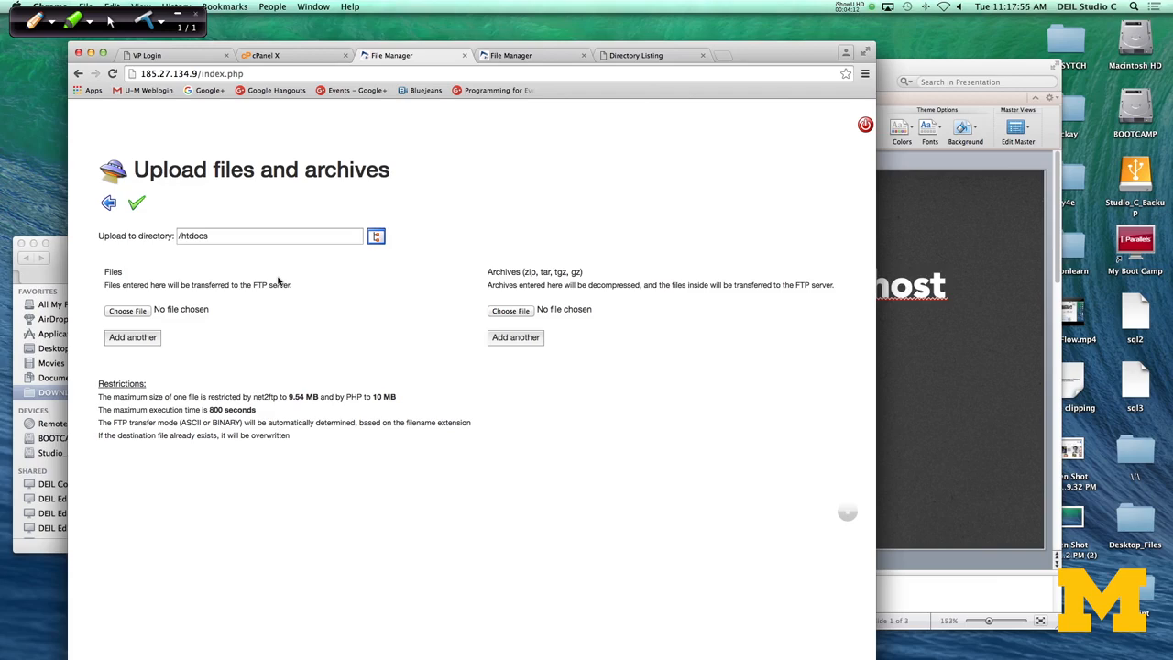
click(134, 313)
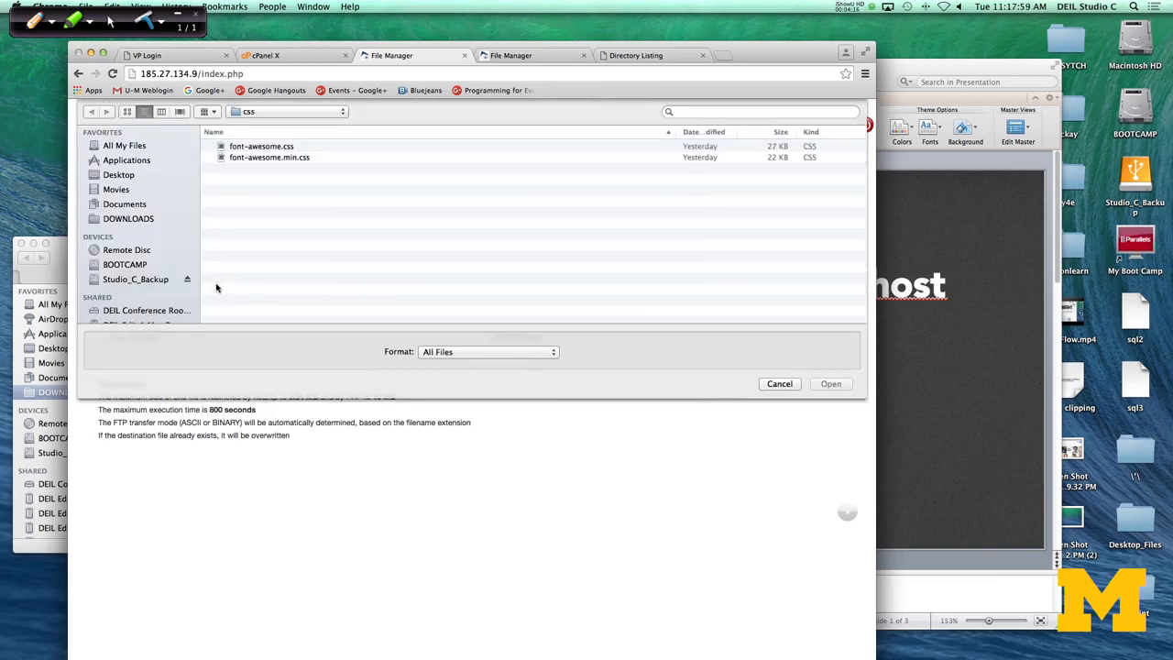
click(277, 114)
click(271, 126)
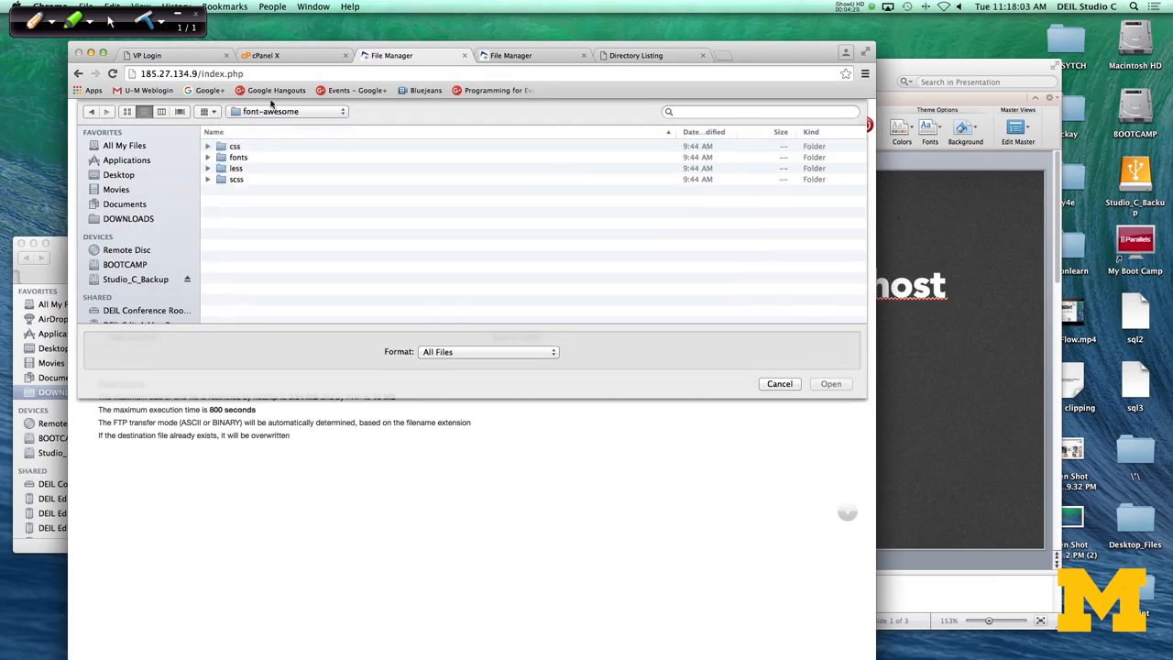
click(272, 110)
click(267, 136)
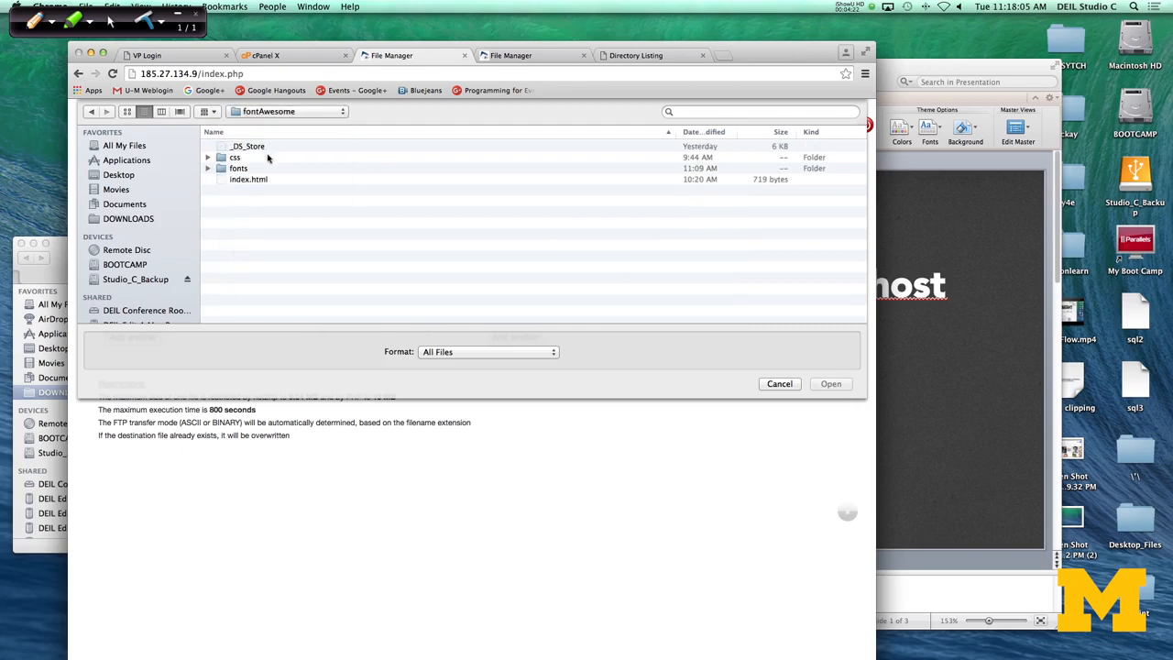
click(245, 180)
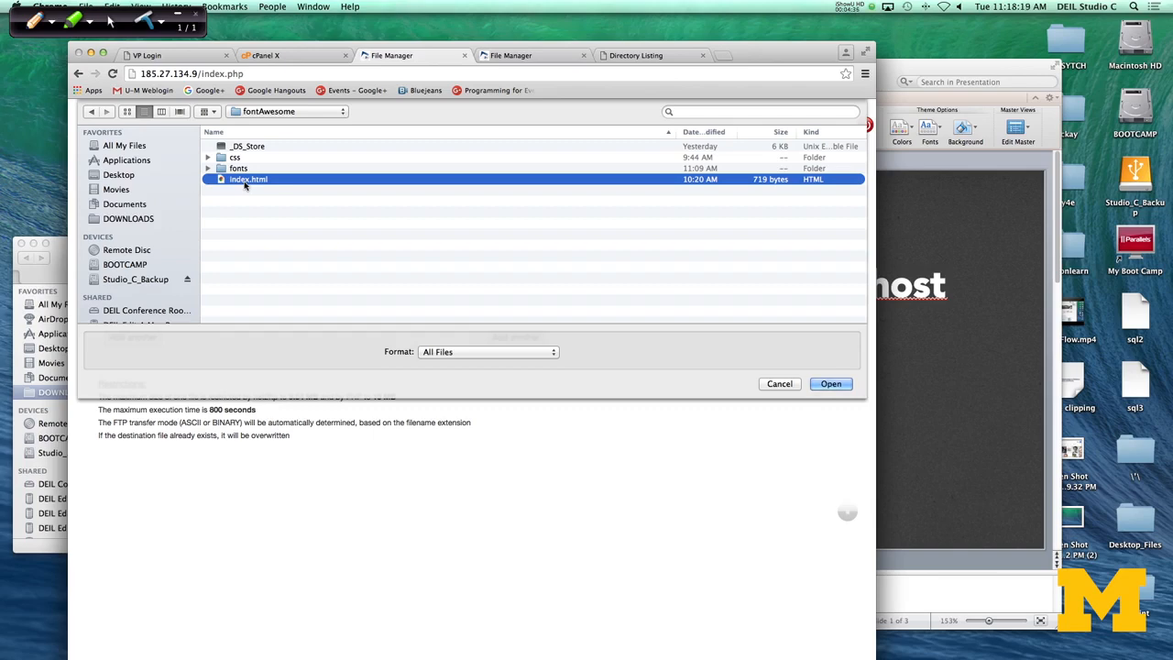
click(830, 384)
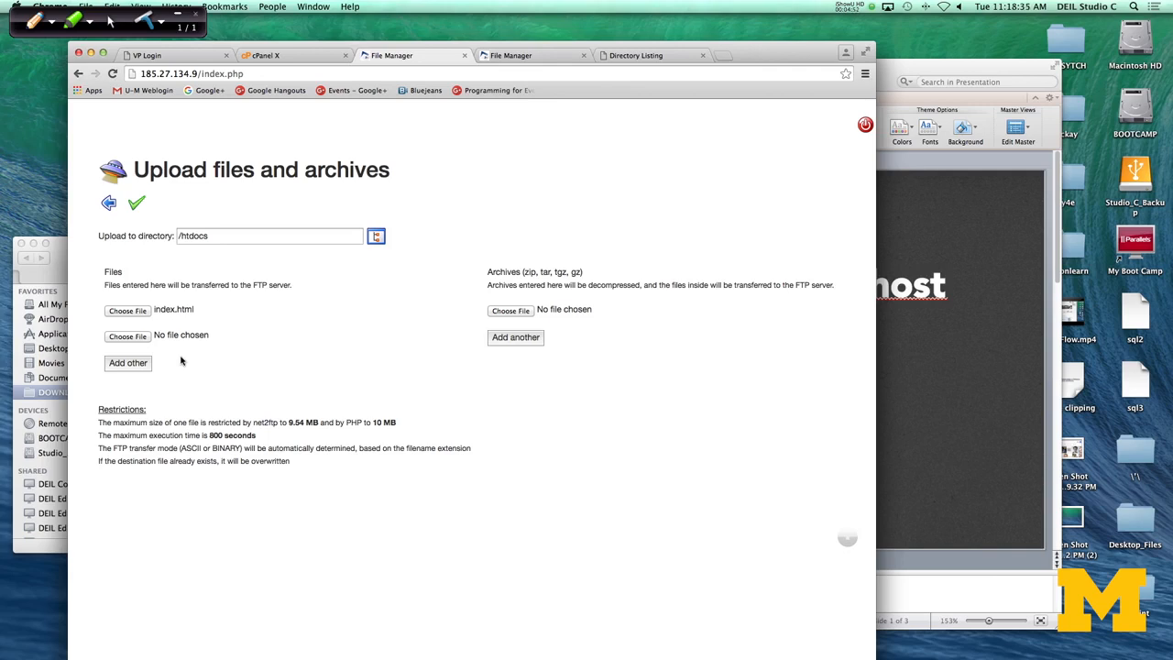
click(135, 208)
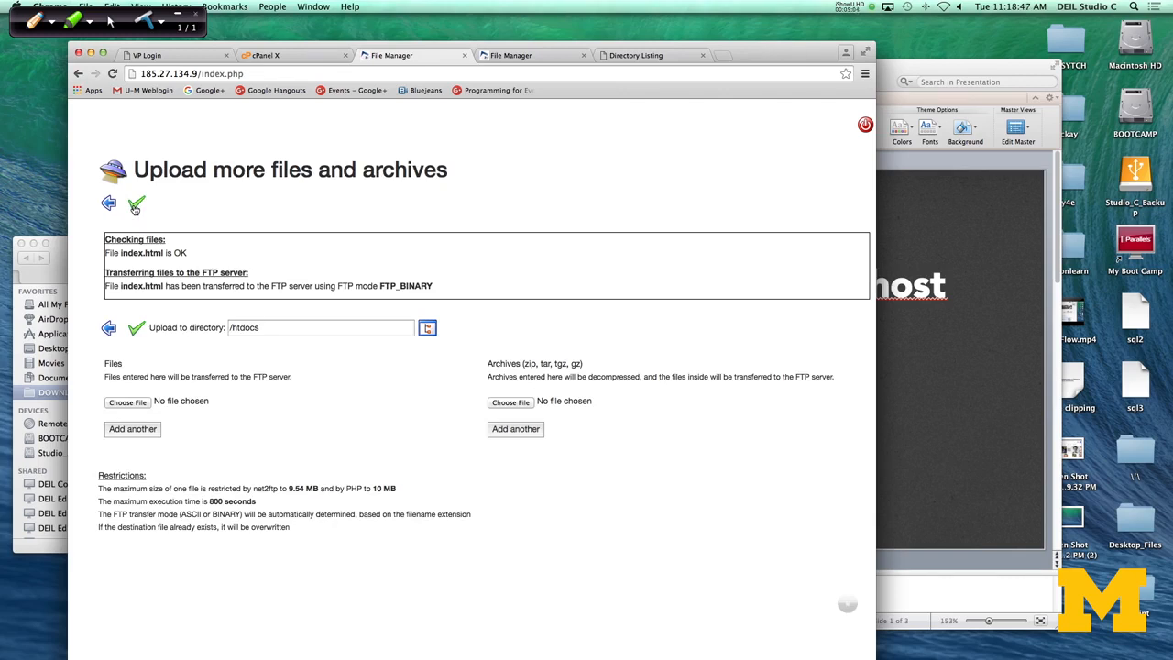
Step: Reload the live website and inspect the page source for its stylesheet links
click(606, 60)
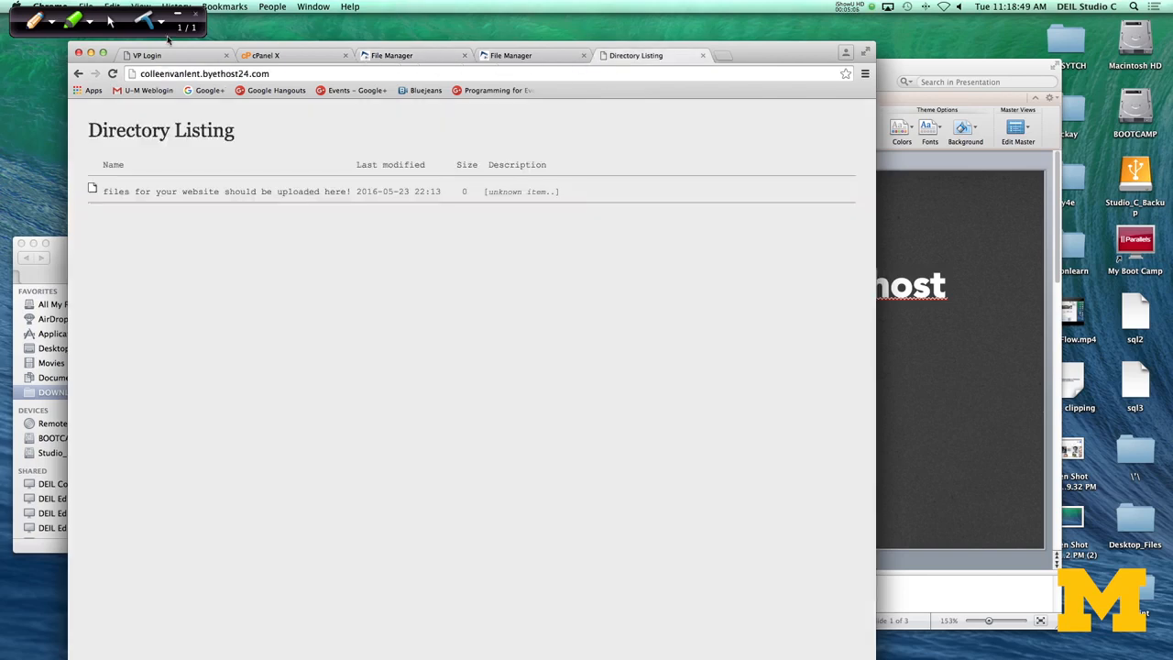
click(112, 74)
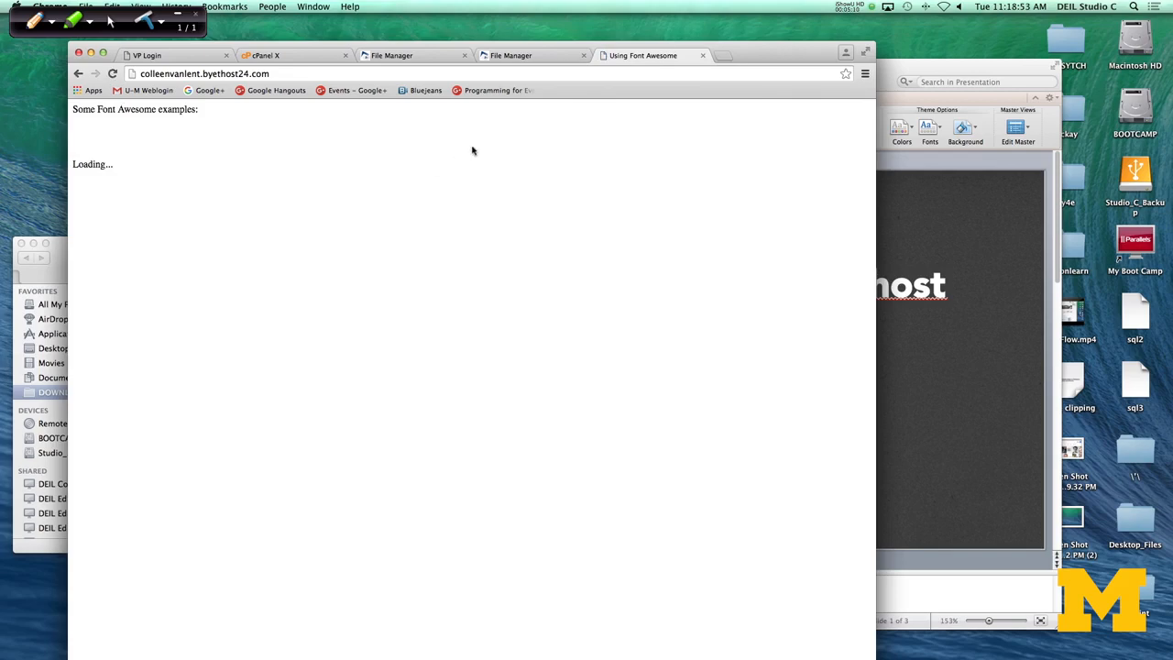
right_click(190, 155)
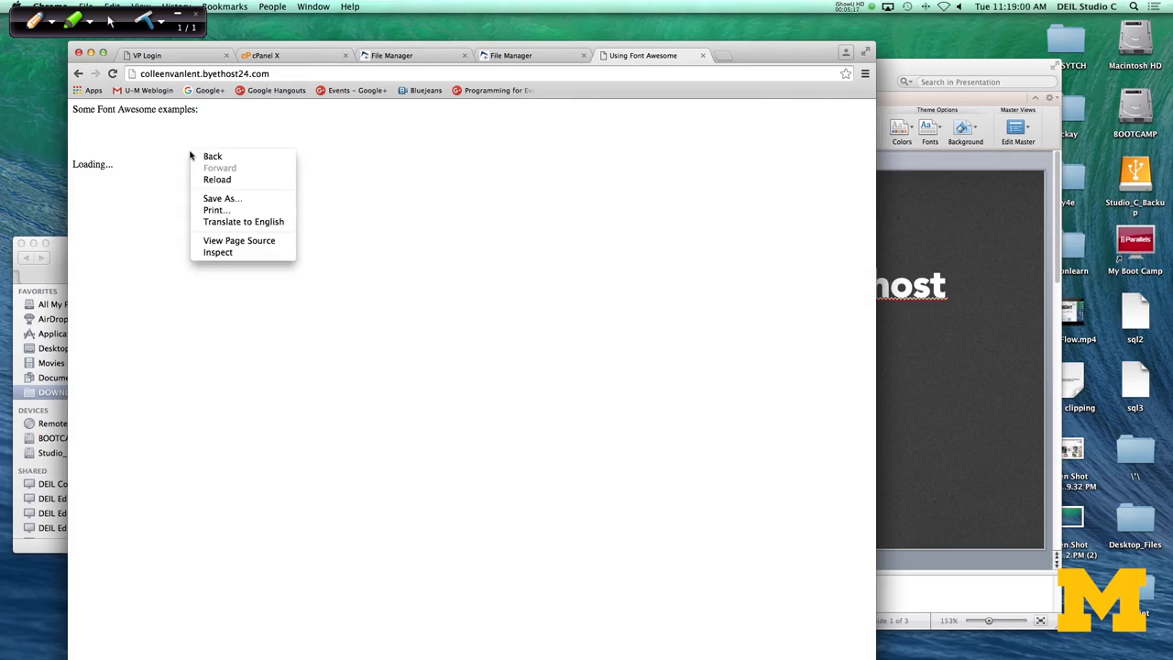
click(226, 241)
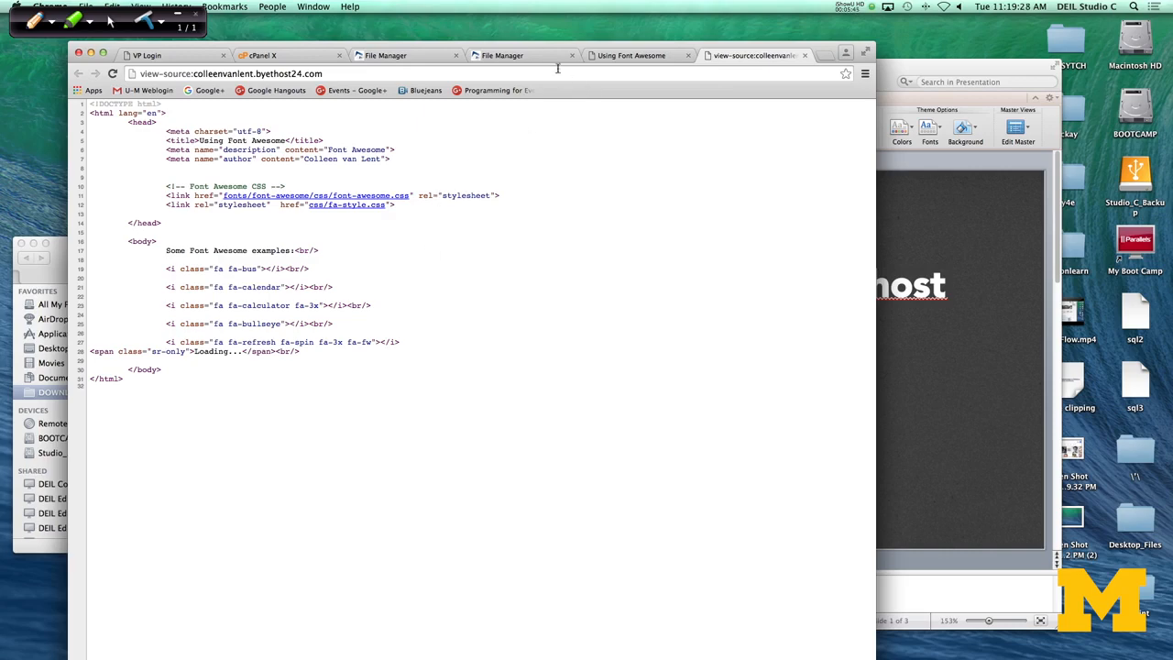
Step: Switch to Finder and compress the fontAwesome folder inside Code into a zip archive
click(509, 59)
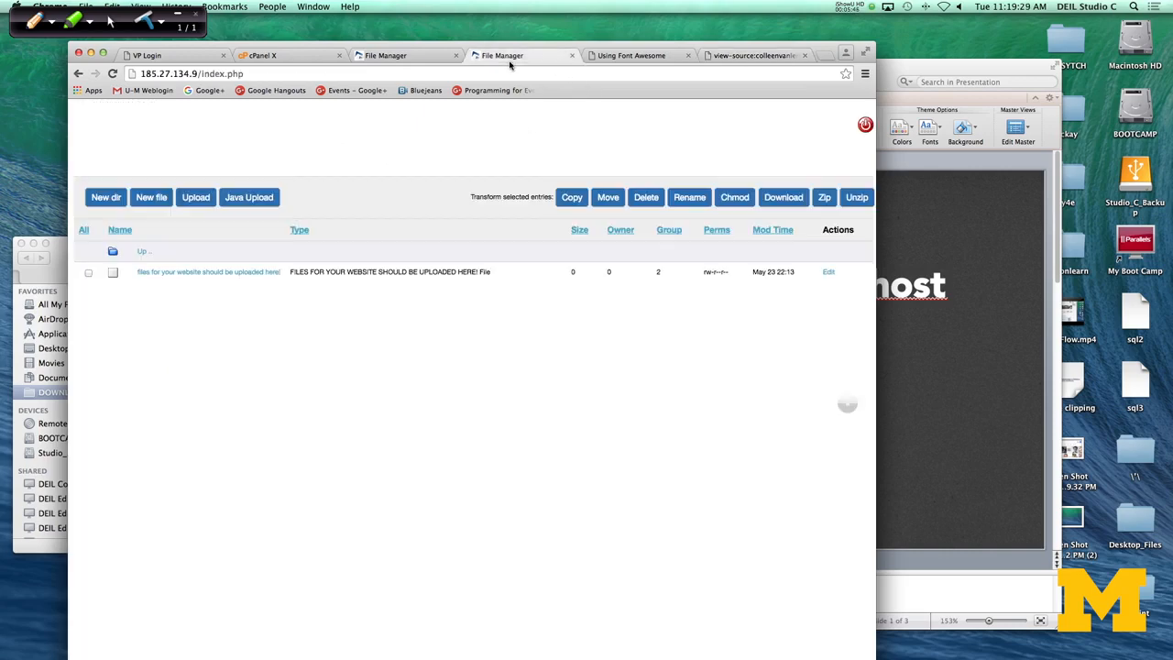
click(409, 57)
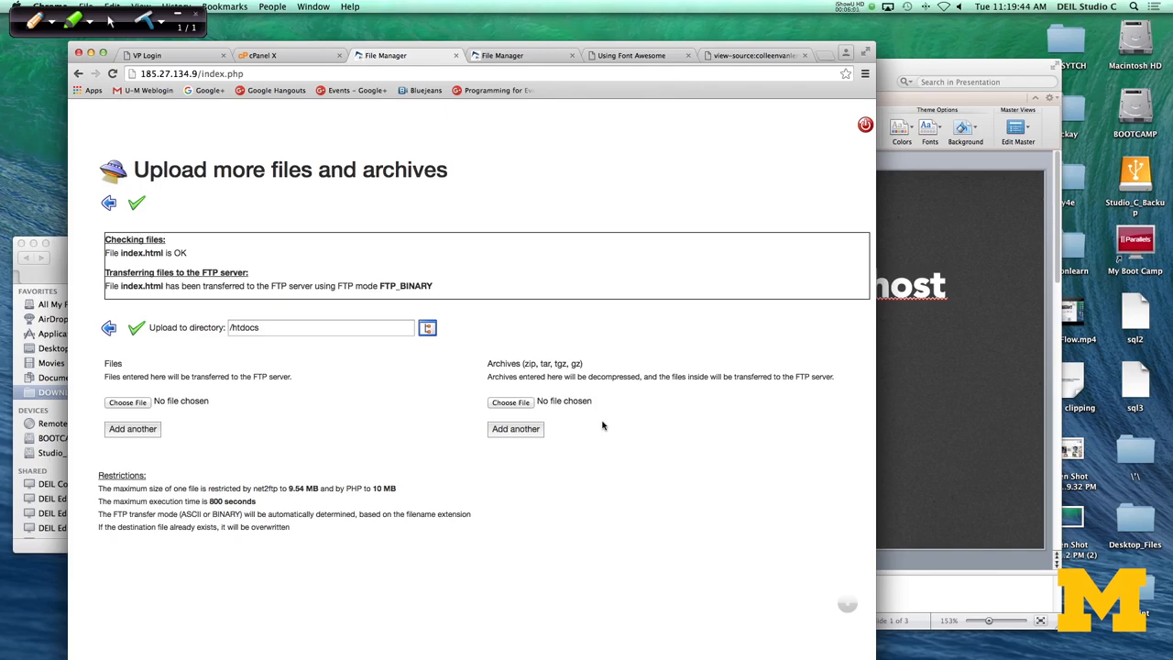
click(58, 259)
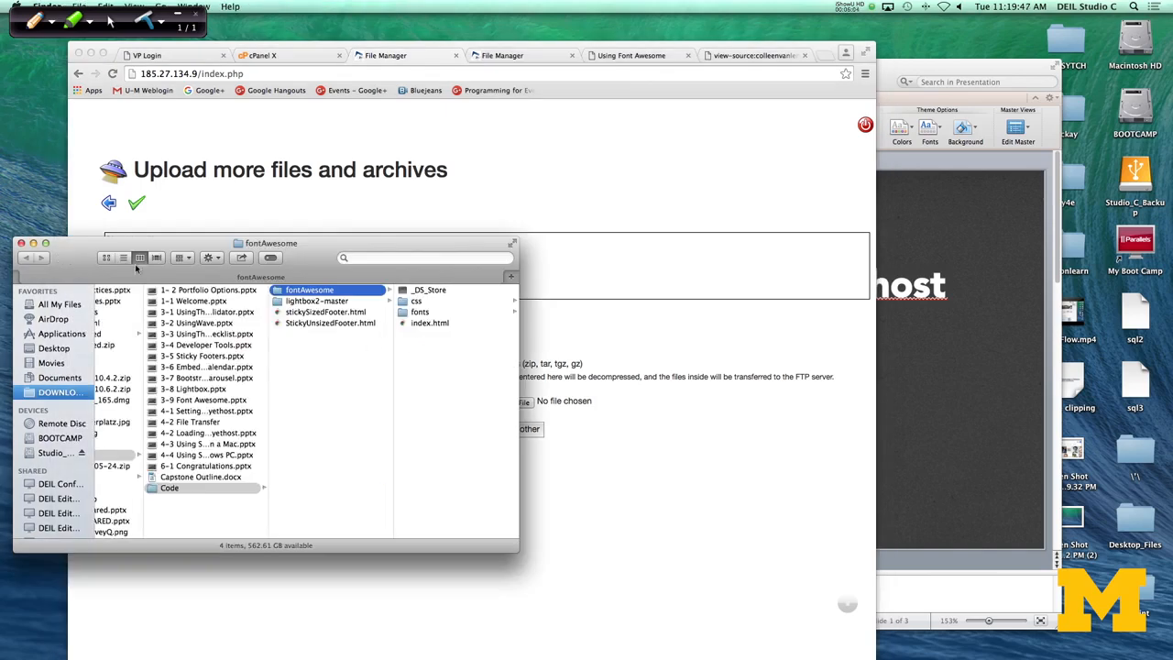
right_click(278, 294)
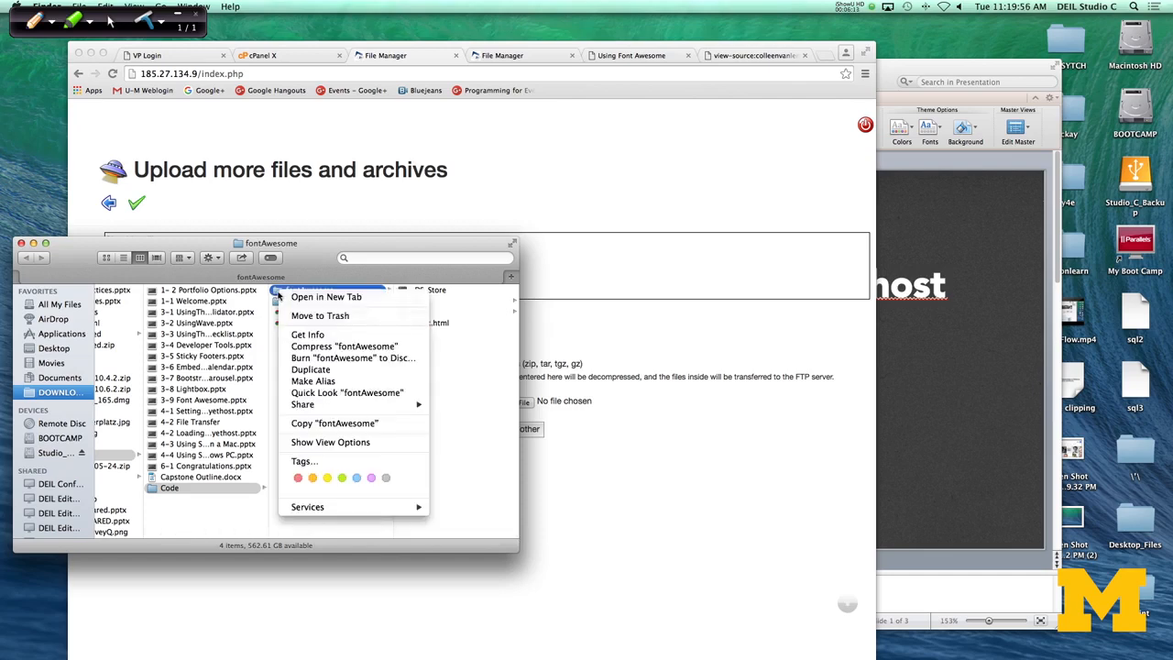
click(309, 347)
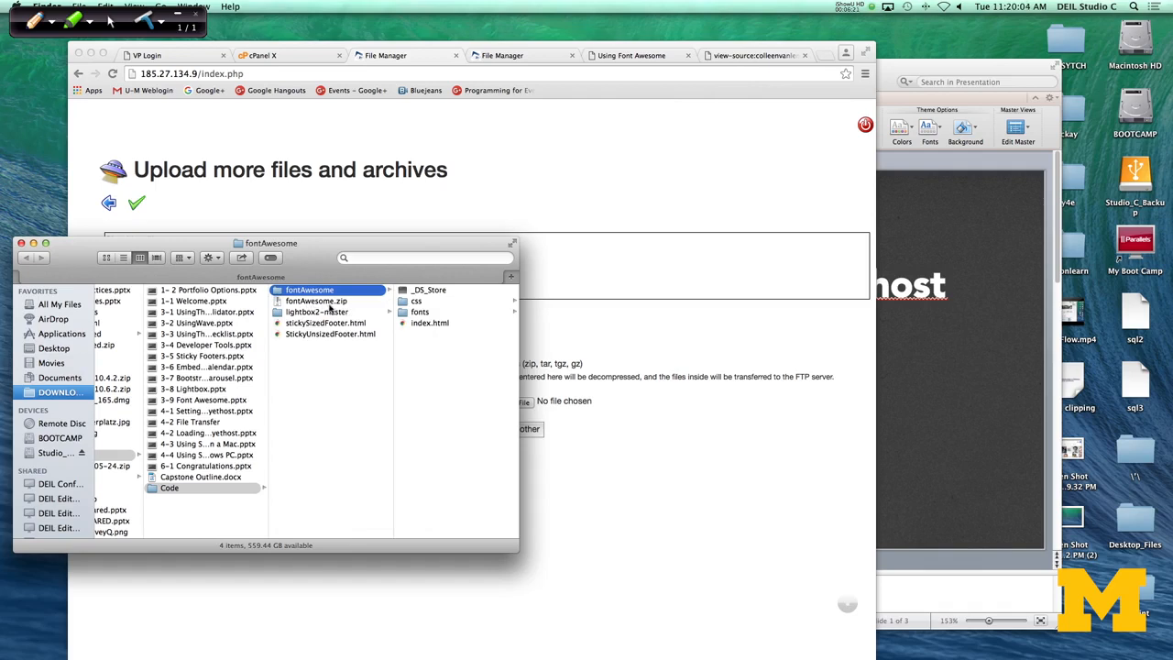
Step: Switch back to the browser and upload fontAwesome.zip from the Code folder as an archive to extract into /htdocs
click(514, 187)
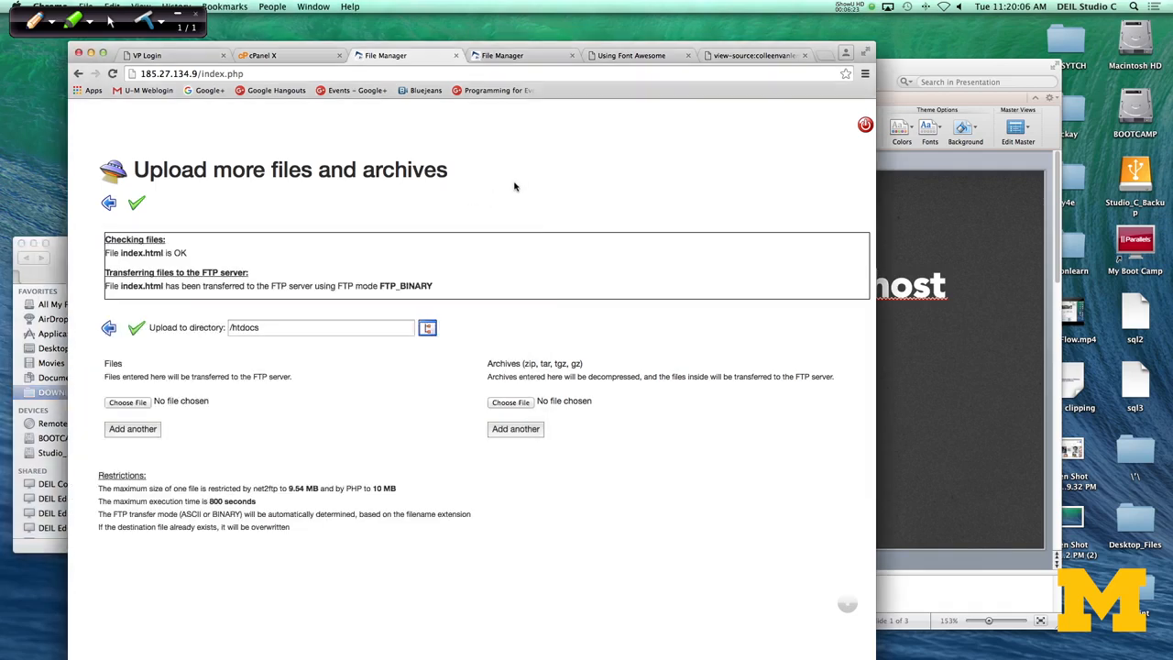
click(510, 408)
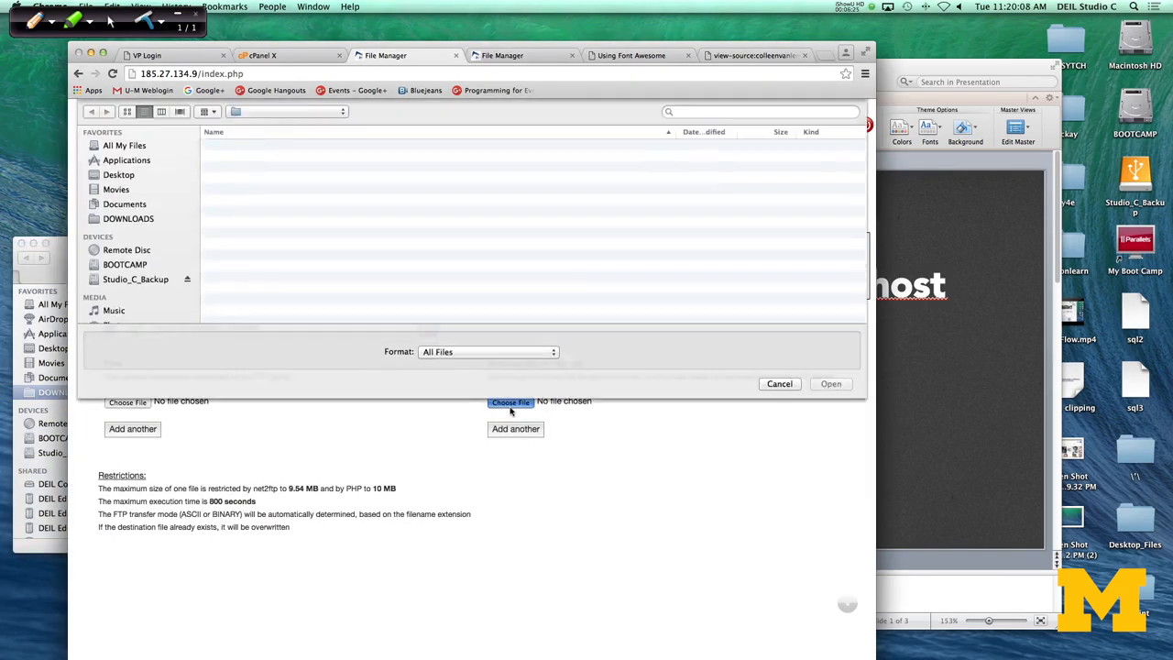
click(309, 110)
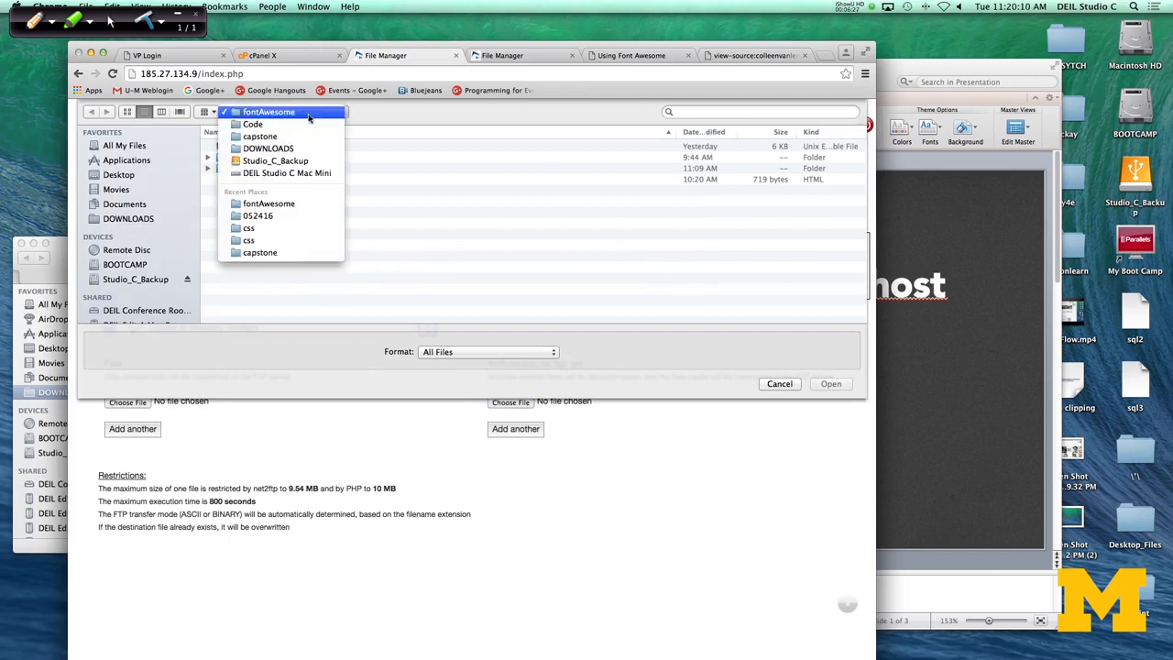
click(284, 125)
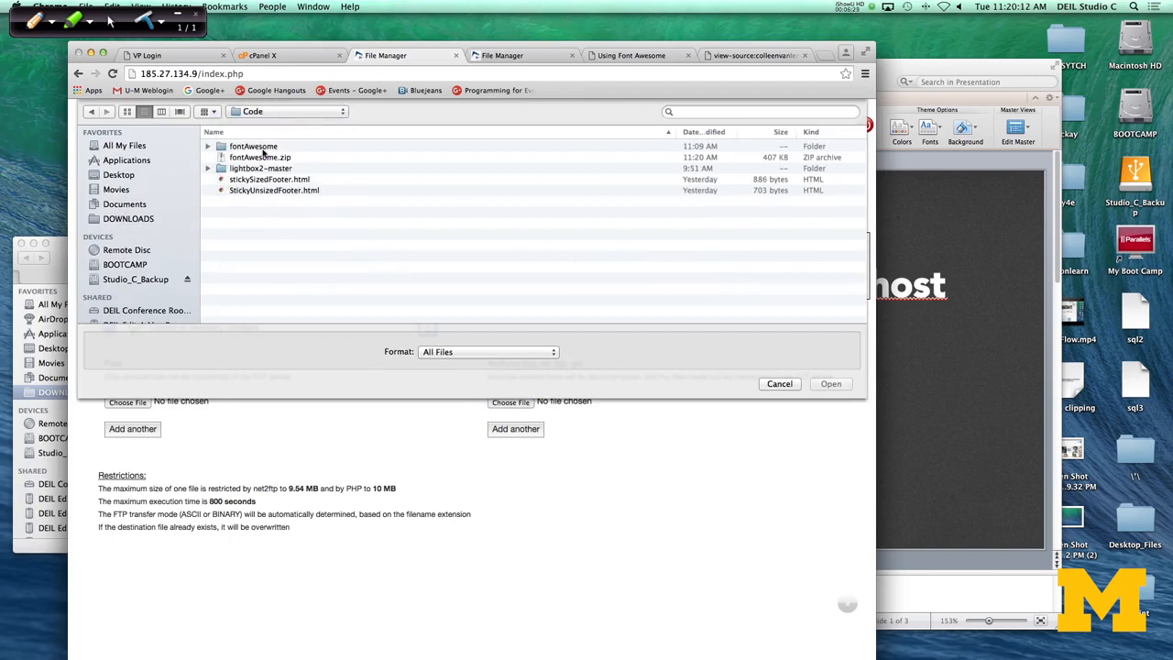
click(262, 157)
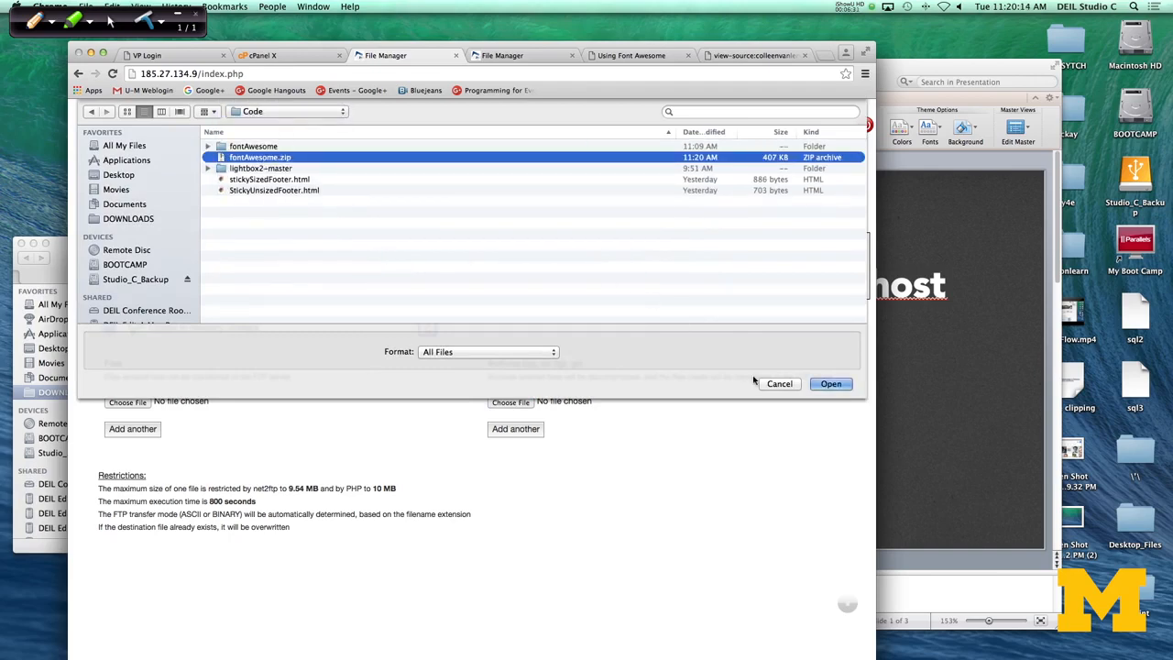
click(830, 384)
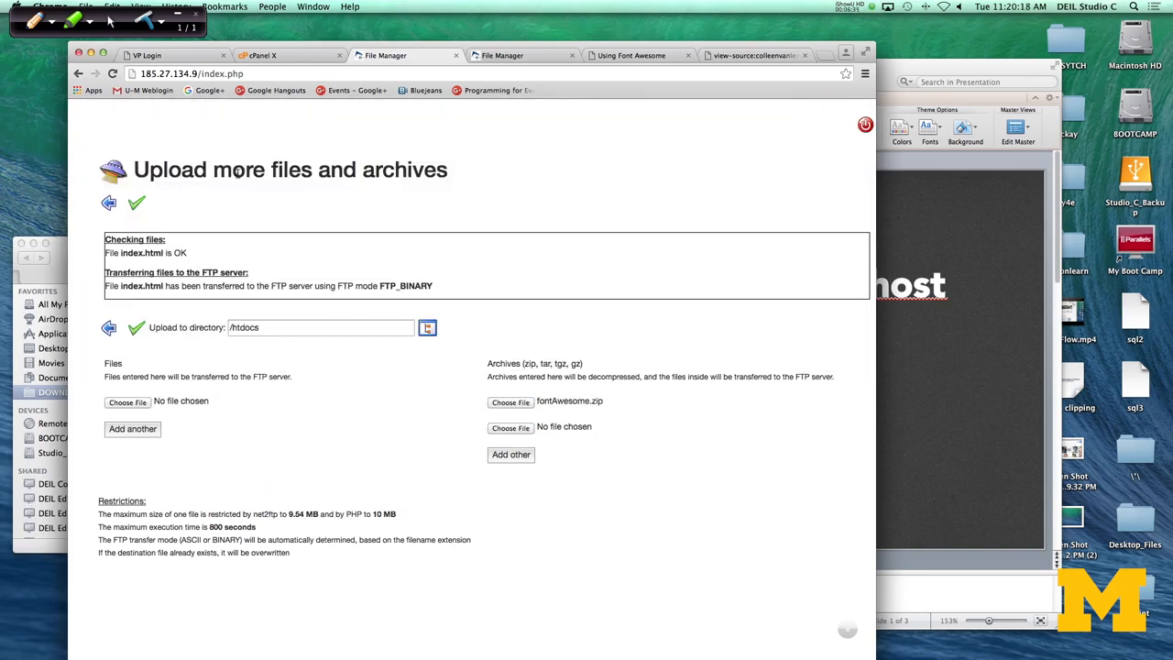
click(135, 205)
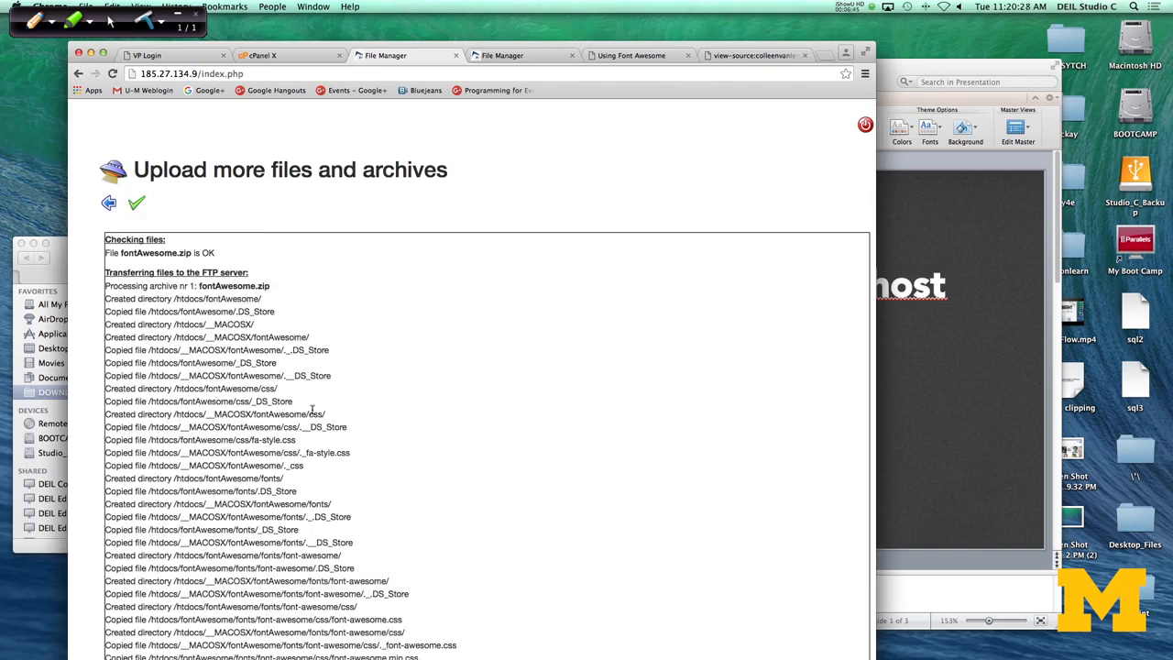
Step: Review the archive's transfer log and examine the contents of the uploaded fontAwesome folder in the file manager
scroll(313, 422, down, 10)
scroll(313, 422, down, 8)
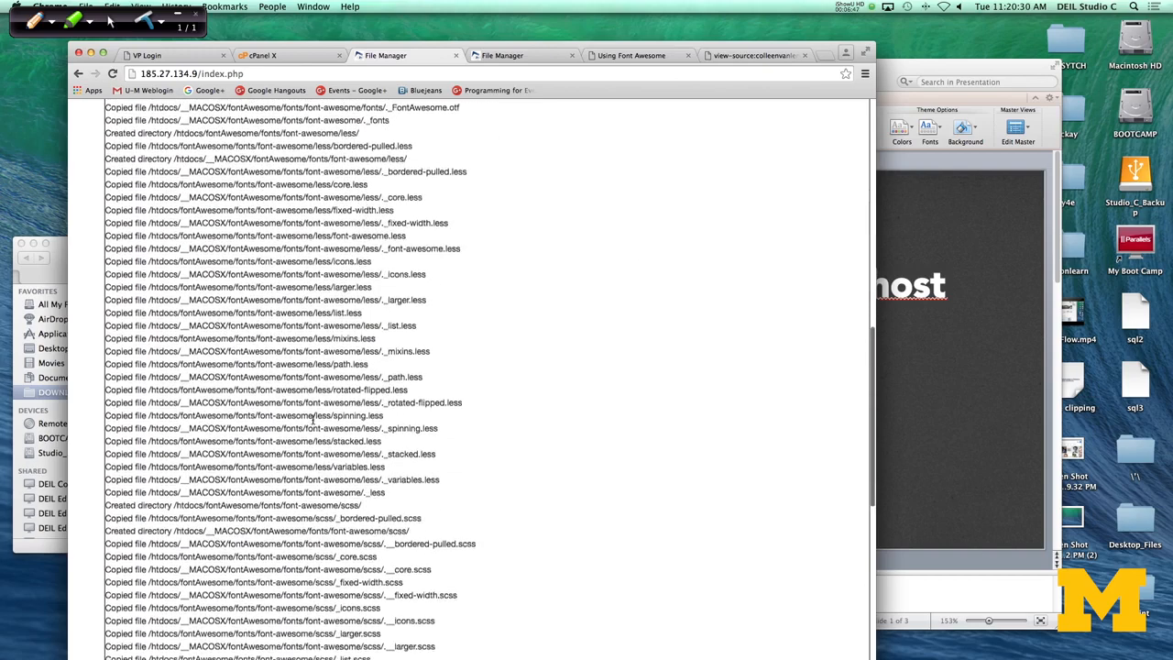
click(612, 57)
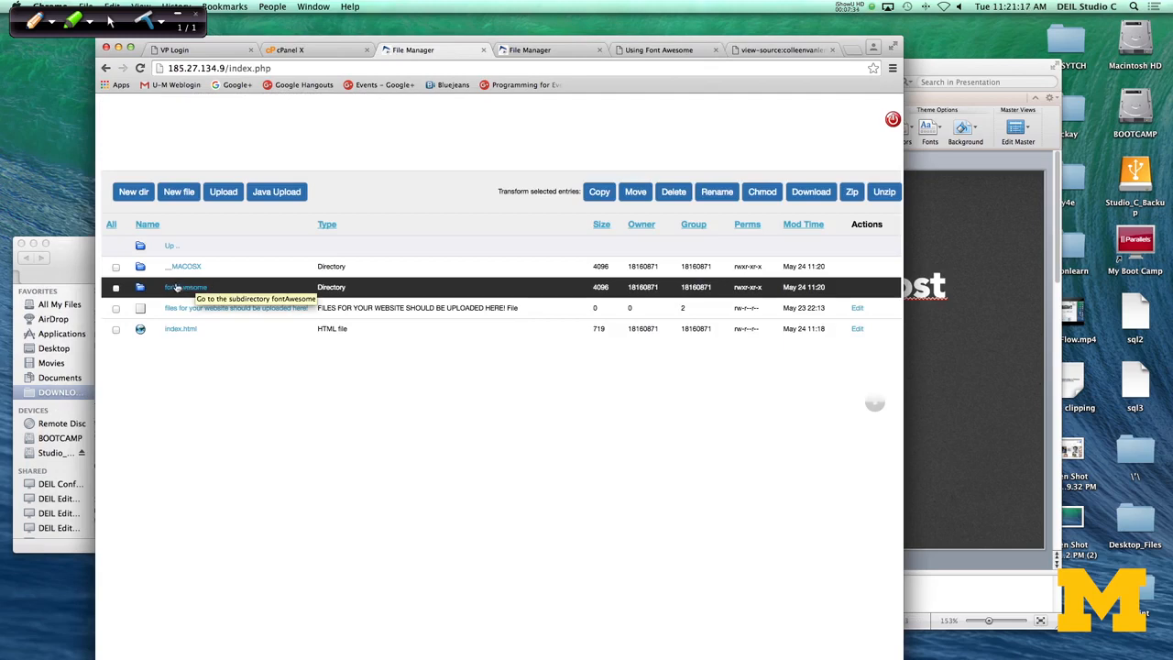
click(183, 290)
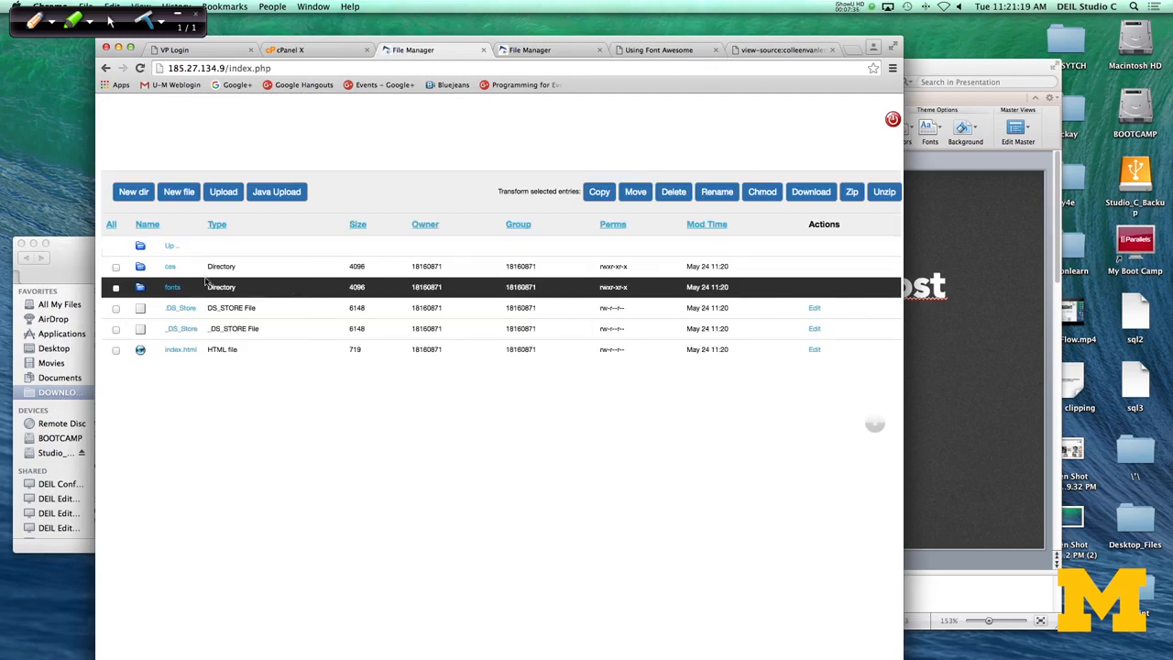
Step: Append /fontAwesome to the live website's address and load that page to check the icons
click(666, 49)
click(316, 68)
click(316, 67)
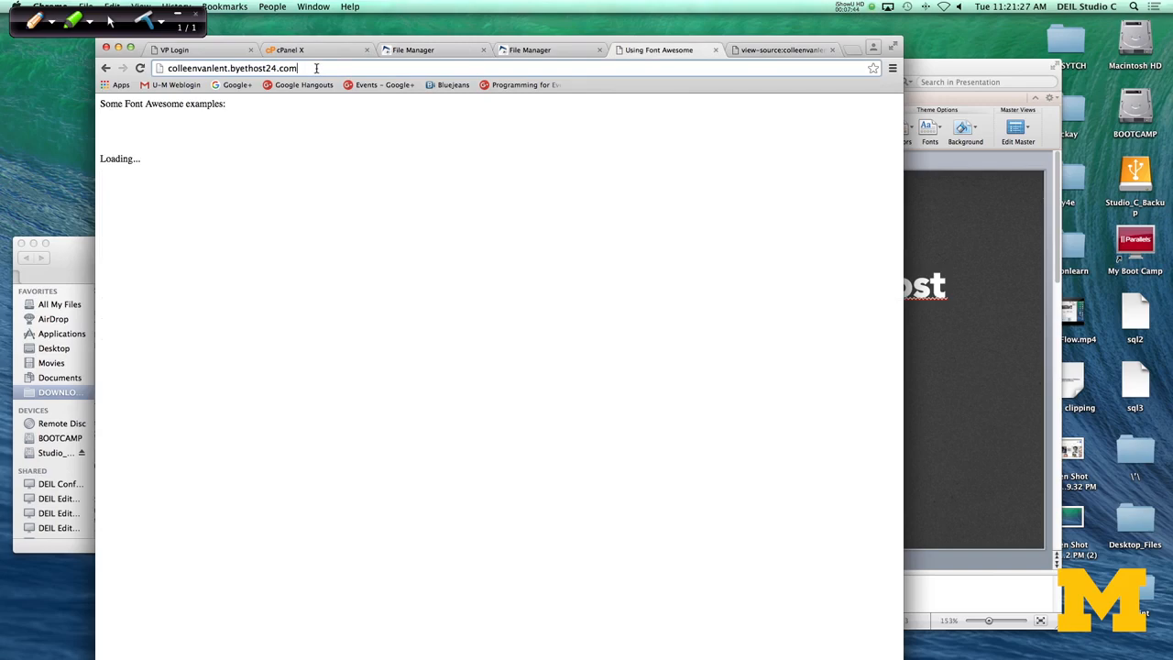
text(/font)
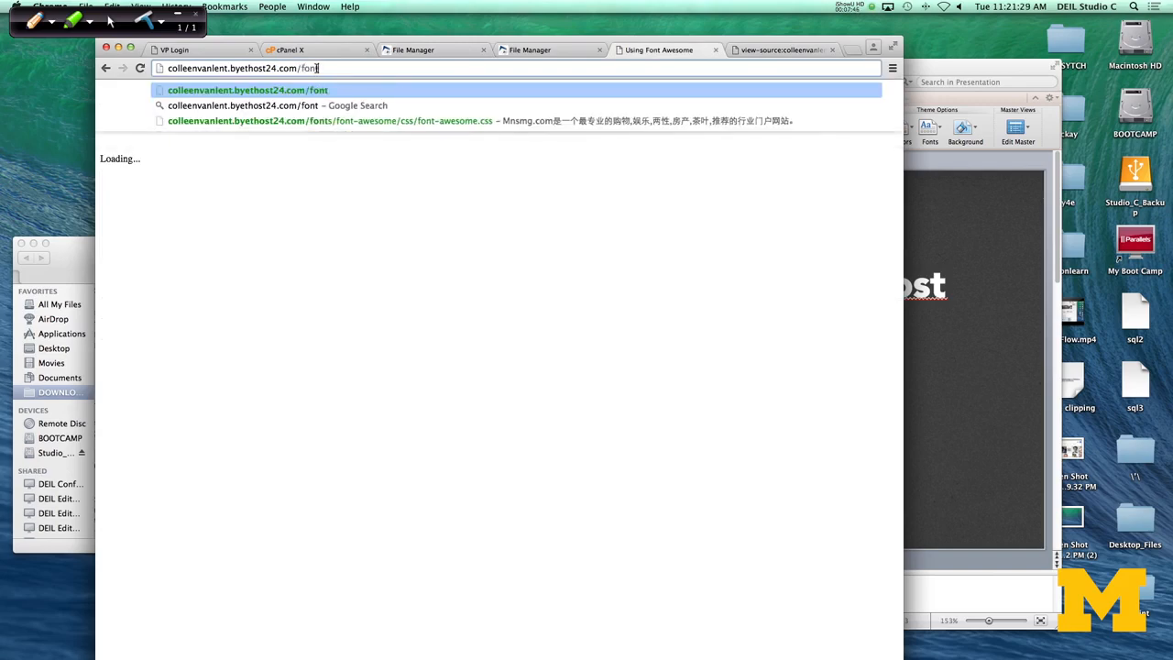
text(Awesome)
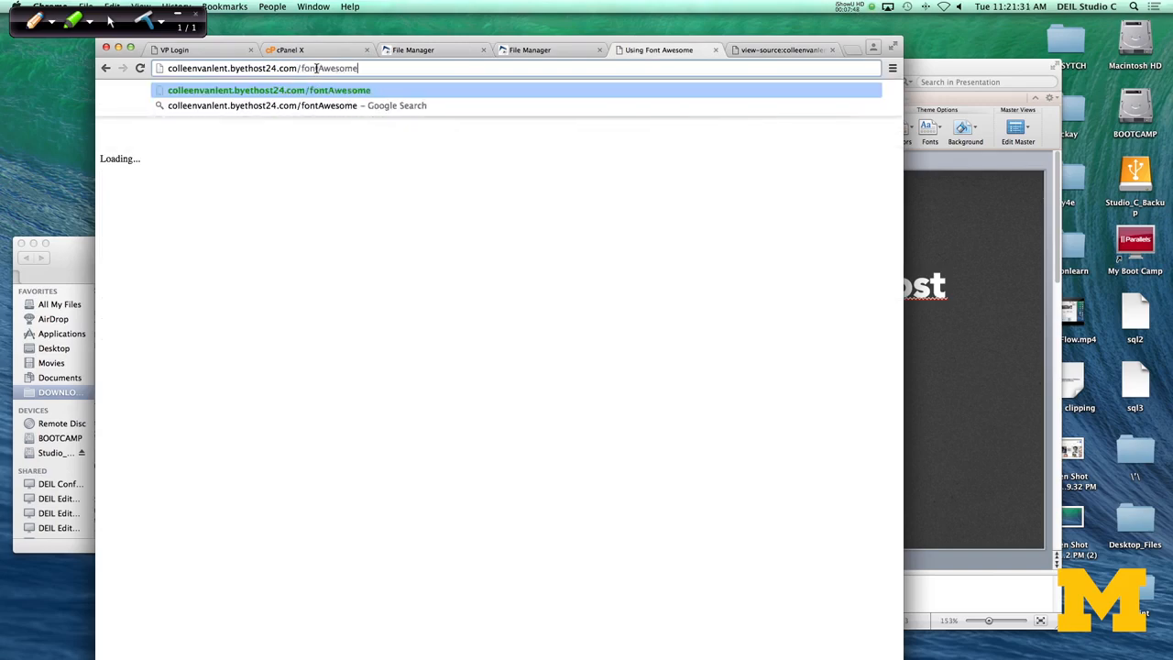
key(Return)
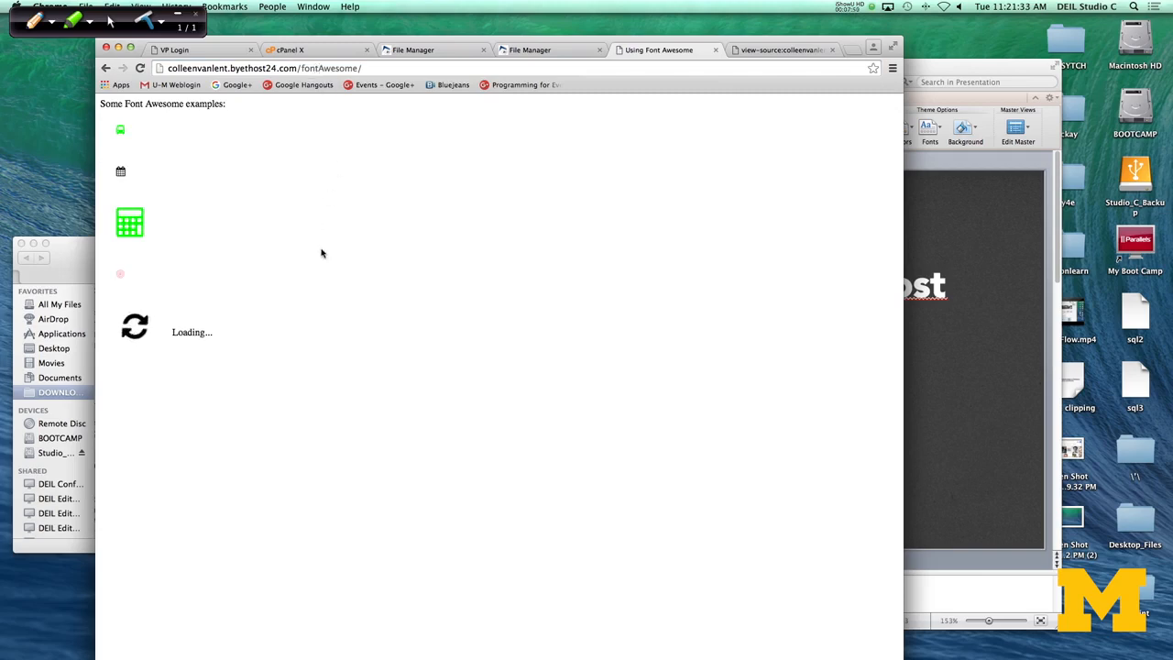